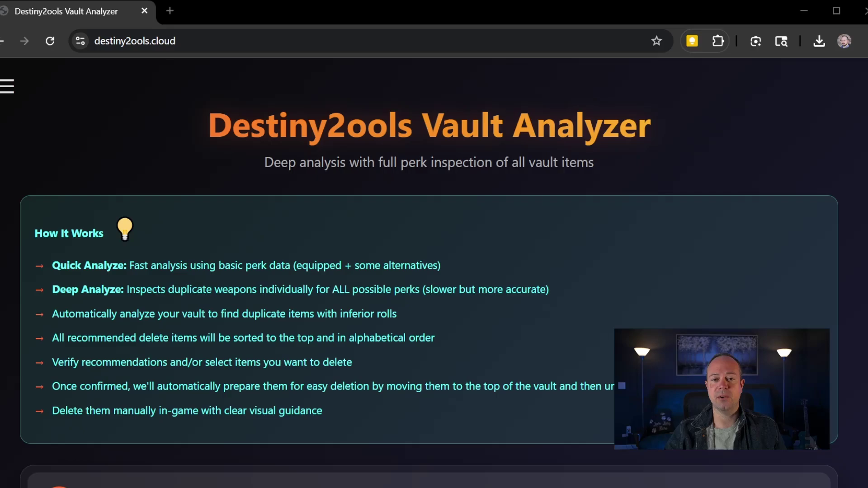
Step: Choose the PvE & PvP play style, leaving every weapon, armor and Other Options filter unchanged
{"action": "scroll", "coordinate": [419, 279], "scroll_direction": "down", "scroll_amount": 6}
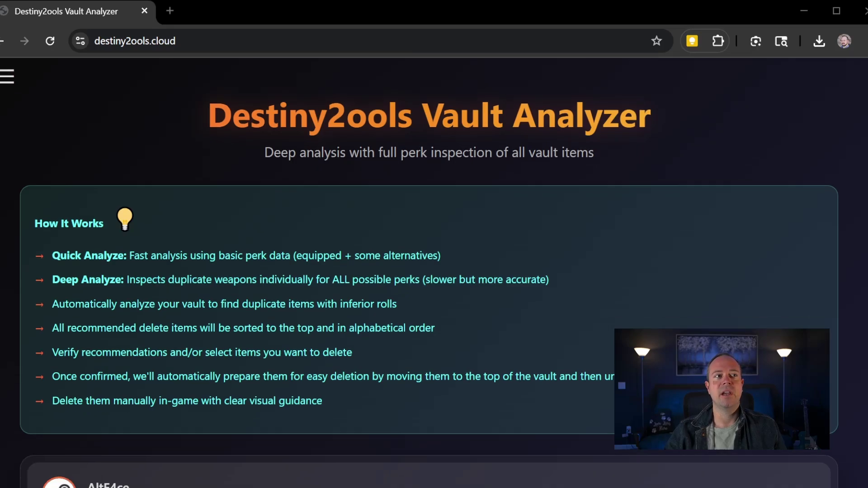
{"action": "scroll", "coordinate": [419, 278], "scroll_direction": "down", "scroll_amount": 3}
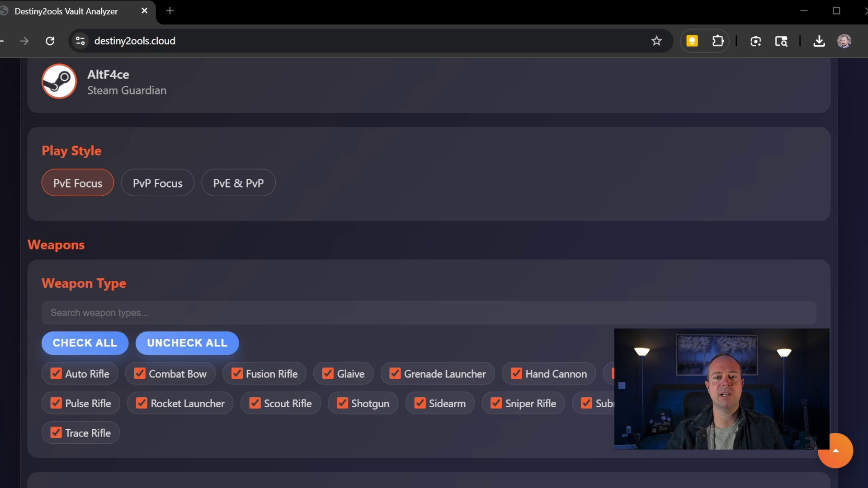
{"action": "left_click", "coordinate": [267, 188]}
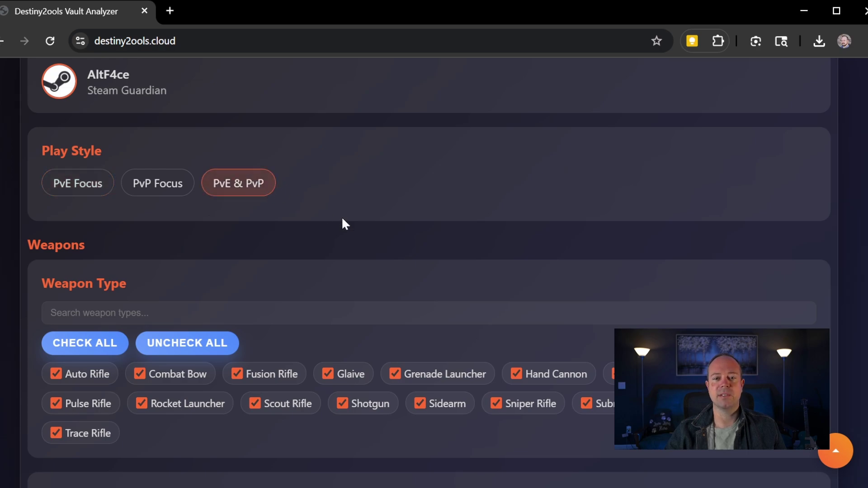
{"action": "scroll", "coordinate": [500, 296], "scroll_direction": "down", "scroll_amount": 2}
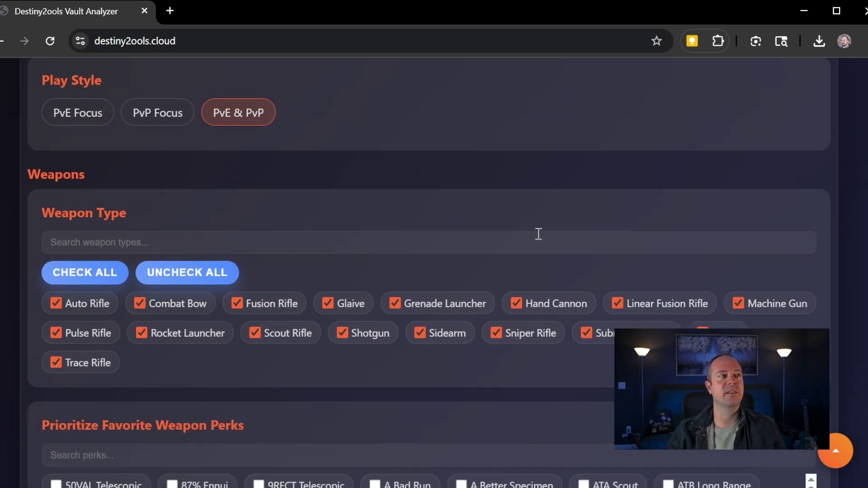
{"action": "scroll", "coordinate": [419, 242], "scroll_direction": "down", "scroll_amount": 3}
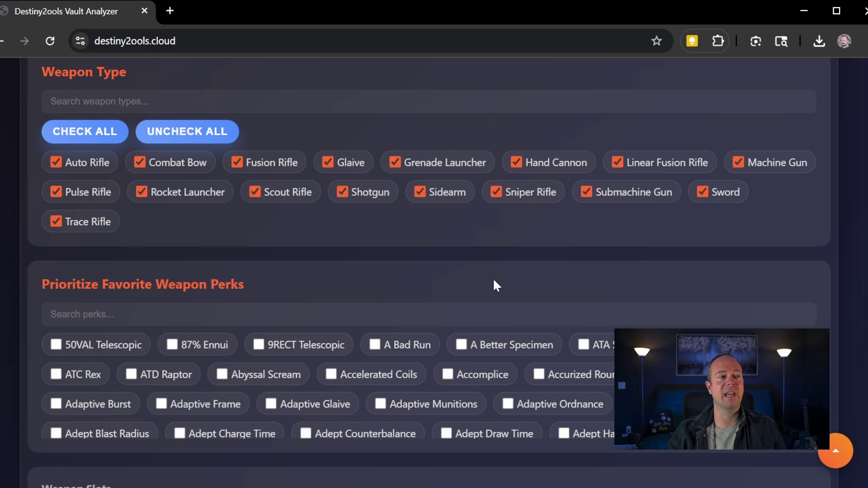
{"action": "scroll", "coordinate": [495, 281], "scroll_direction": "down", "scroll_amount": 3}
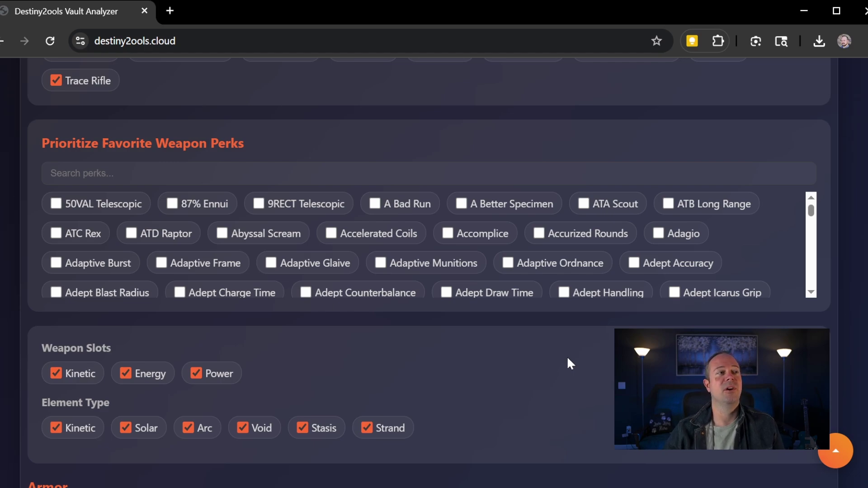
{"action": "scroll", "coordinate": [568, 359], "scroll_direction": "down", "scroll_amount": 2}
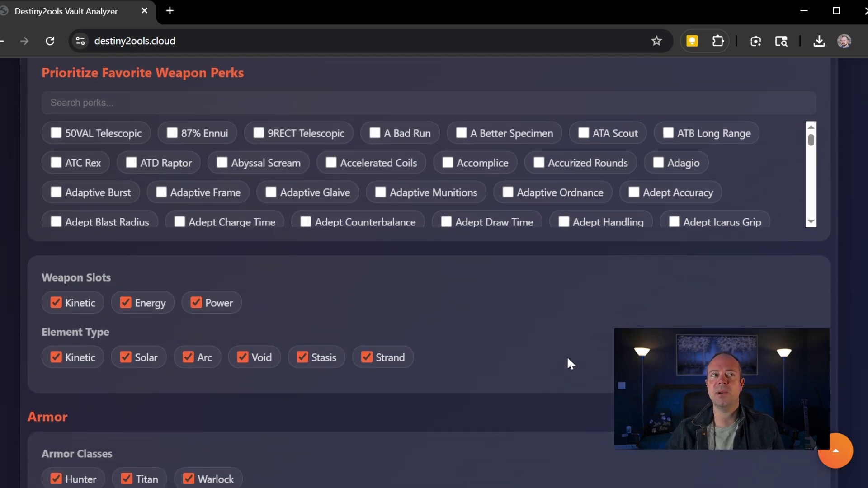
{"action": "scroll", "coordinate": [567, 359], "scroll_direction": "down", "scroll_amount": 3}
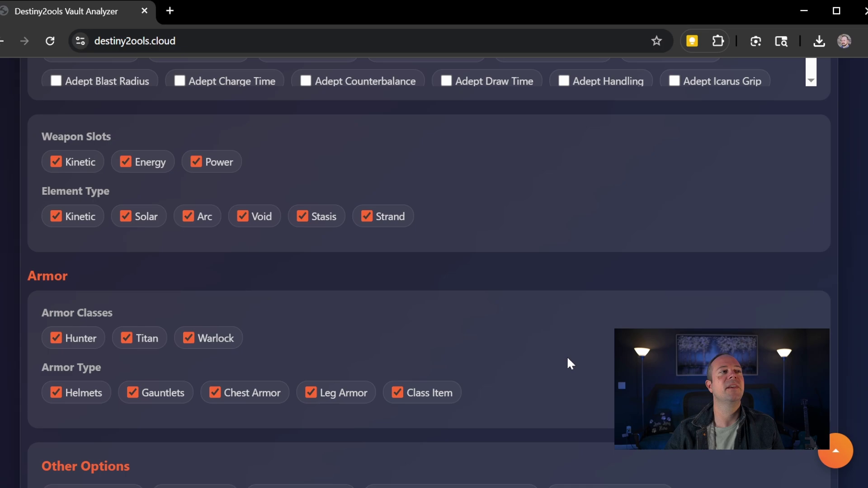
{"action": "scroll", "coordinate": [568, 359], "scroll_direction": "down", "scroll_amount": 2}
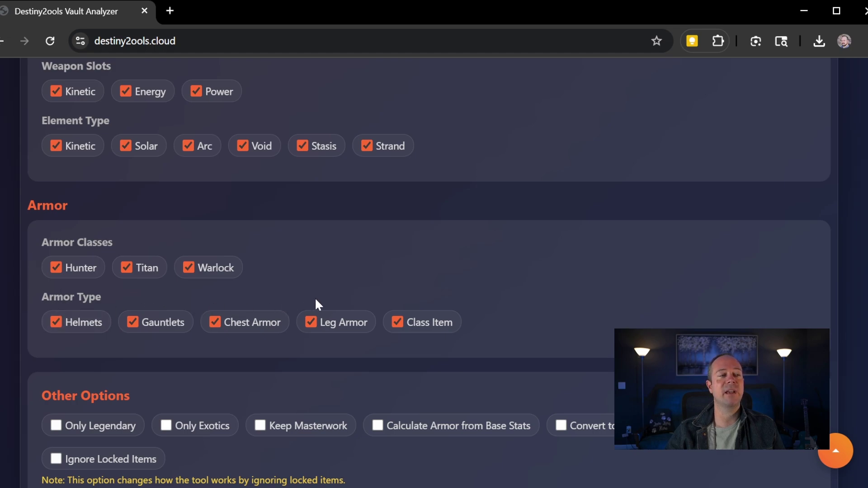
{"action": "scroll", "coordinate": [546, 323], "scroll_direction": "down", "scroll_amount": 3}
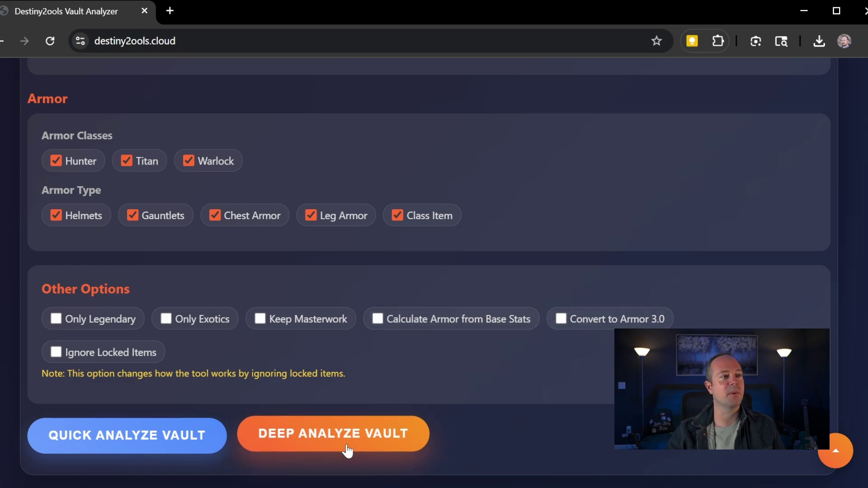
Step: Clear all weapon type filters and enable only Hand Cannon
{"action": "scroll", "coordinate": [385, 369], "scroll_direction": "up", "scroll_amount": 5}
{"action": "scroll", "coordinate": [388, 362], "scroll_direction": "up", "scroll_amount": 4}
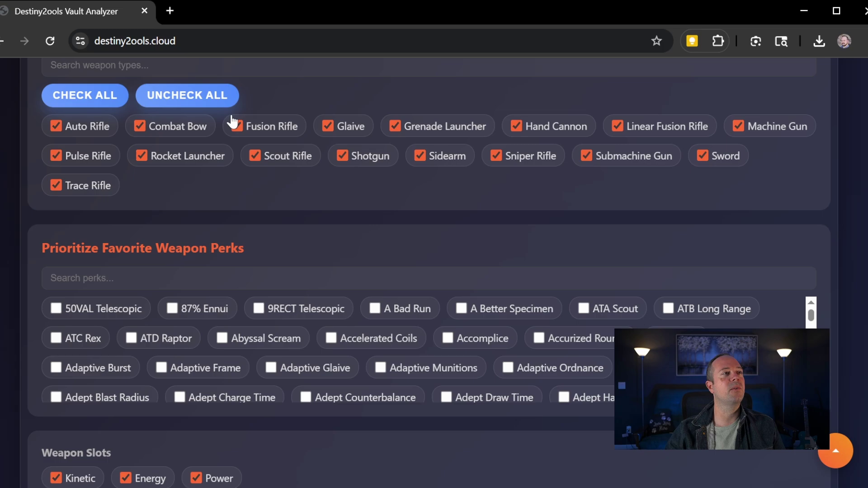
{"action": "left_click", "coordinate": [208, 95]}
{"action": "scroll", "coordinate": [231, 179], "scroll_direction": "up", "scroll_amount": 1}
{"action": "scroll", "coordinate": [232, 179], "scroll_direction": "up", "scroll_amount": 2}
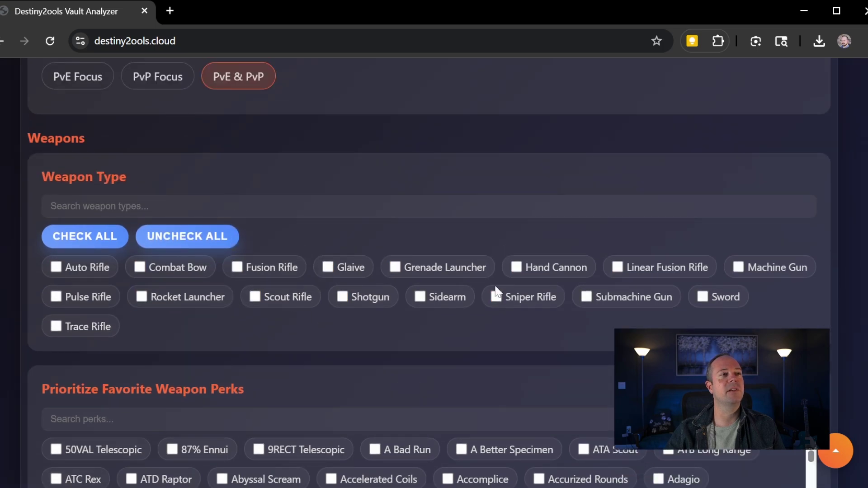
{"action": "left_click", "coordinate": [516, 267]}
Step: Run Deep Analyze Vault and dismiss the analysis-complete notice
{"action": "scroll", "coordinate": [515, 268], "scroll_direction": "down", "scroll_amount": 4}
{"action": "scroll", "coordinate": [432, 402], "scroll_direction": "down", "scroll_amount": 8}
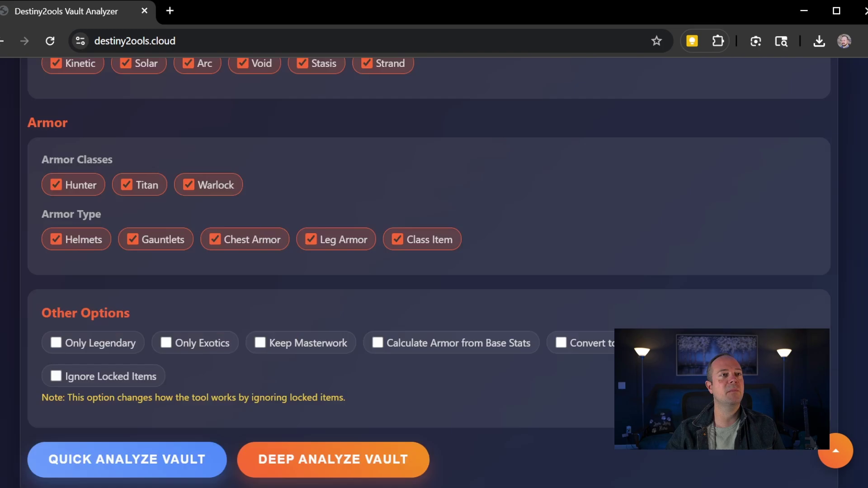
{"action": "left_click", "coordinate": [406, 437]}
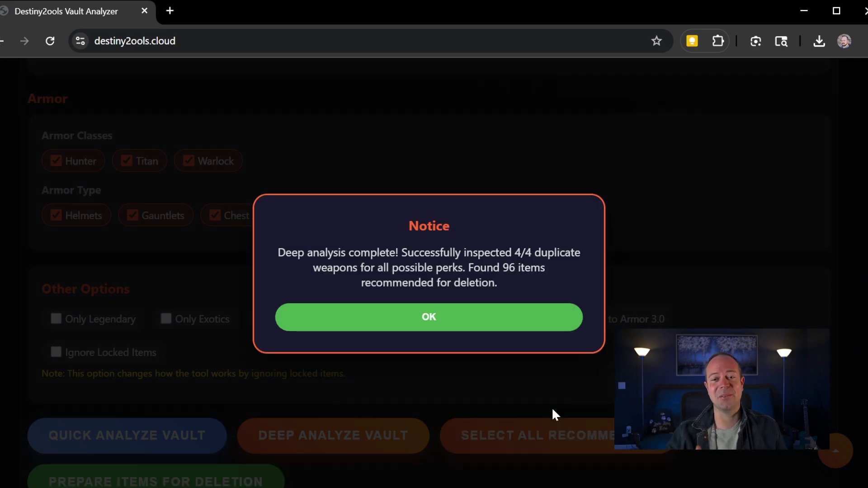
{"action": "left_click", "coordinate": [500, 324]}
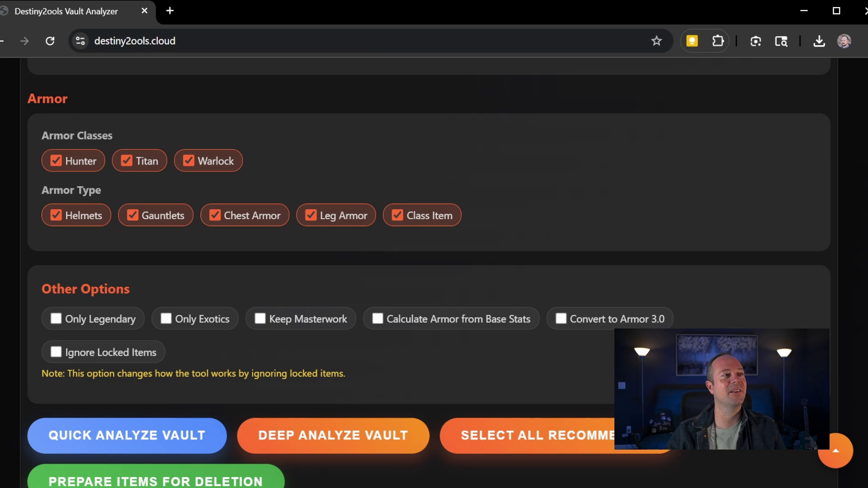
Step: Browse the Overall Armor 3.0 Preview ranking, led by Getaway Artist at 91
{"action": "scroll", "coordinate": [434, 271], "scroll_direction": "down", "scroll_amount": 9}
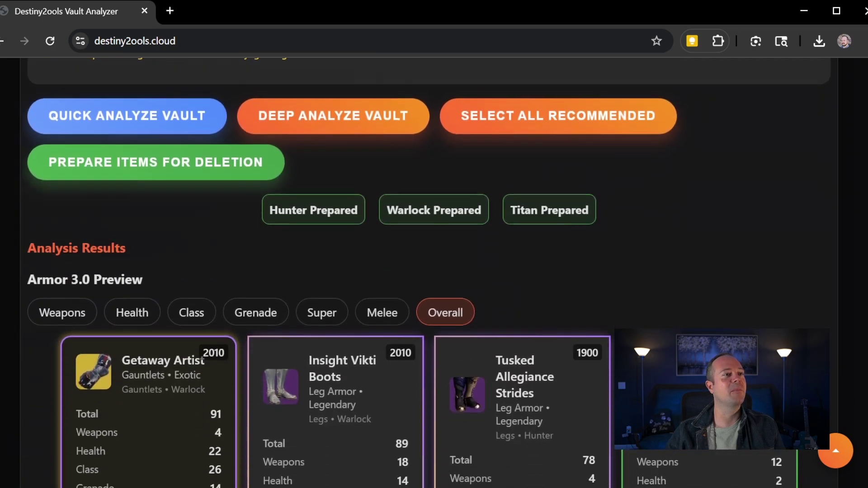
{"action": "scroll", "coordinate": [434, 271], "scroll_direction": "down", "scroll_amount": 2}
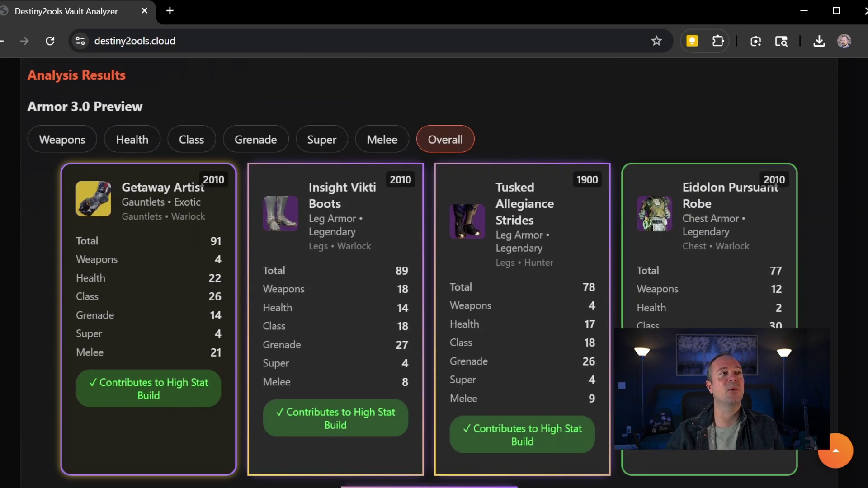
{"action": "scroll", "coordinate": [434, 272], "scroll_direction": "up", "scroll_amount": 4}
{"action": "scroll", "coordinate": [434, 271], "scroll_direction": "down", "scroll_amount": 4}
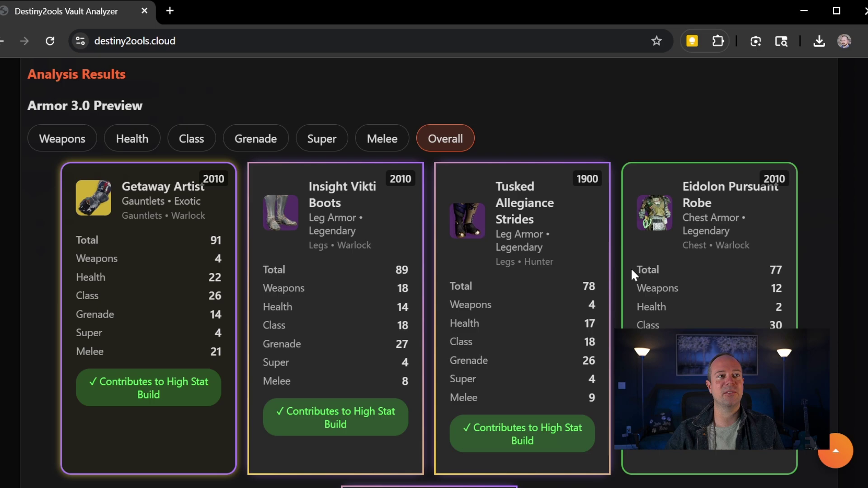
{"action": "scroll", "coordinate": [629, 266], "scroll_direction": "down", "scroll_amount": 4}
{"action": "scroll", "coordinate": [570, 290], "scroll_direction": "down", "scroll_amount": 1}
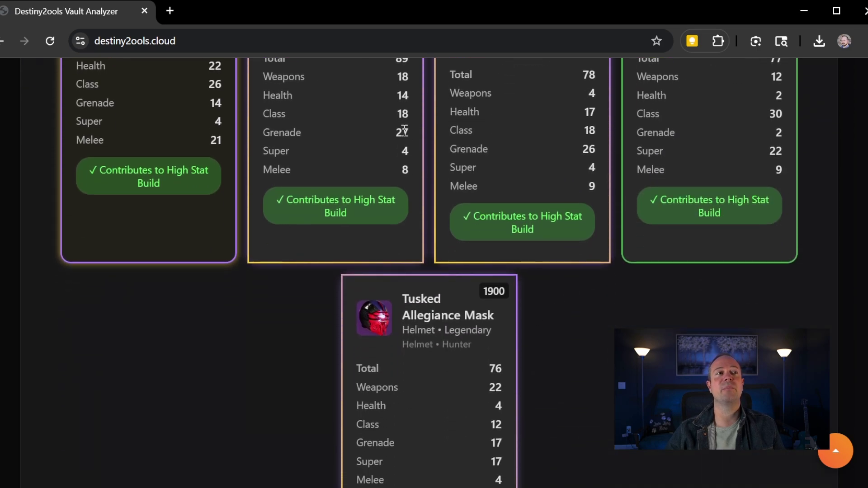
{"action": "scroll", "coordinate": [554, 365], "scroll_direction": "down", "scroll_amount": 6}
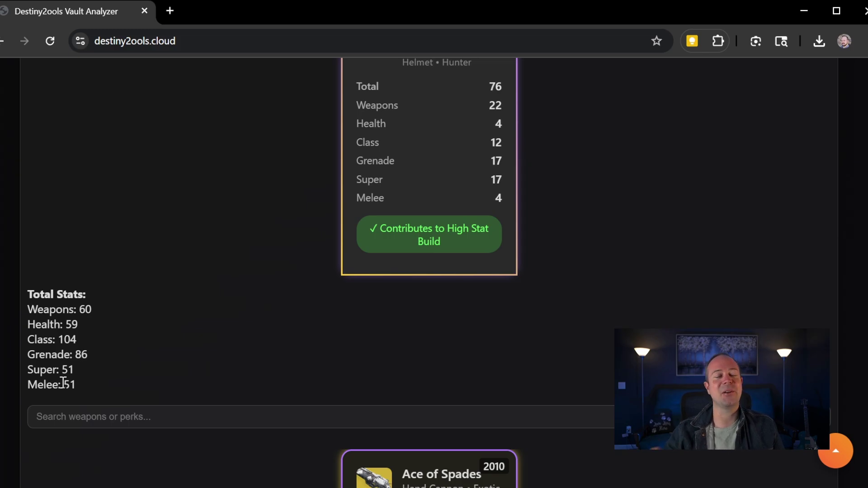
{"action": "scroll", "coordinate": [140, 313], "scroll_direction": "up", "scroll_amount": 12}
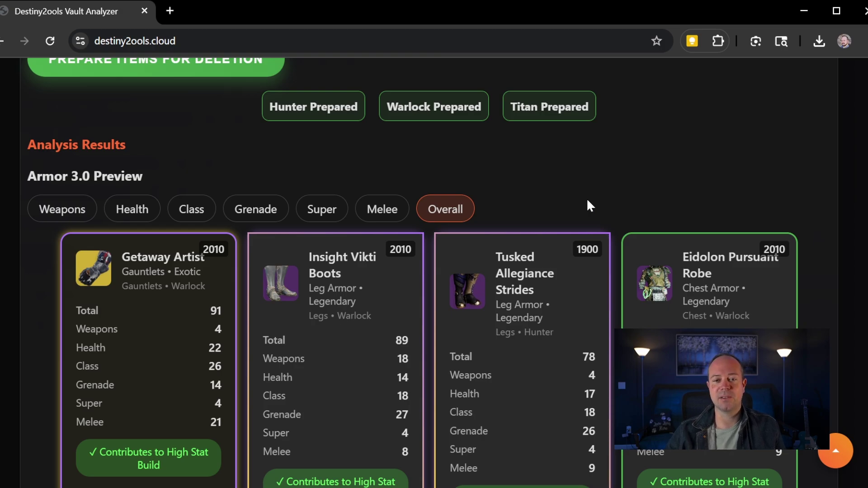
Step: Rank the Armor 3.0 Preview by Health, led by Speaker's Sight, totalling 139 Health
{"action": "left_click", "coordinate": [129, 212]}
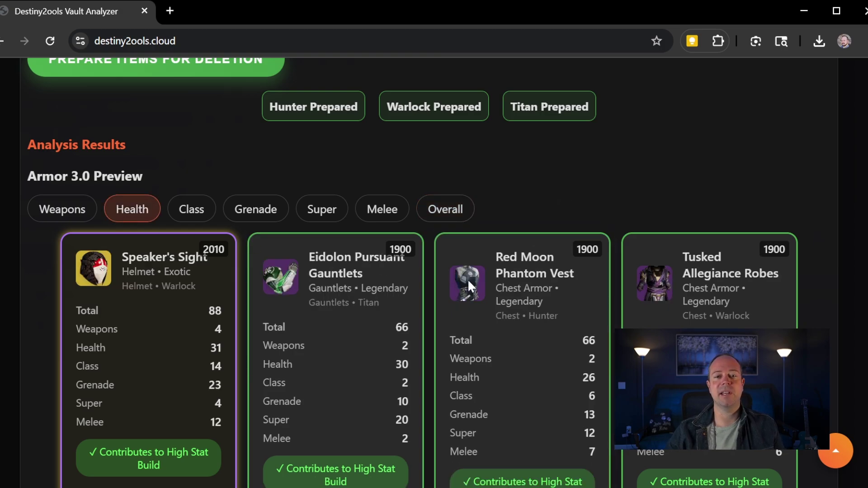
{"action": "scroll", "coordinate": [836, 271], "scroll_direction": "down", "scroll_amount": 3}
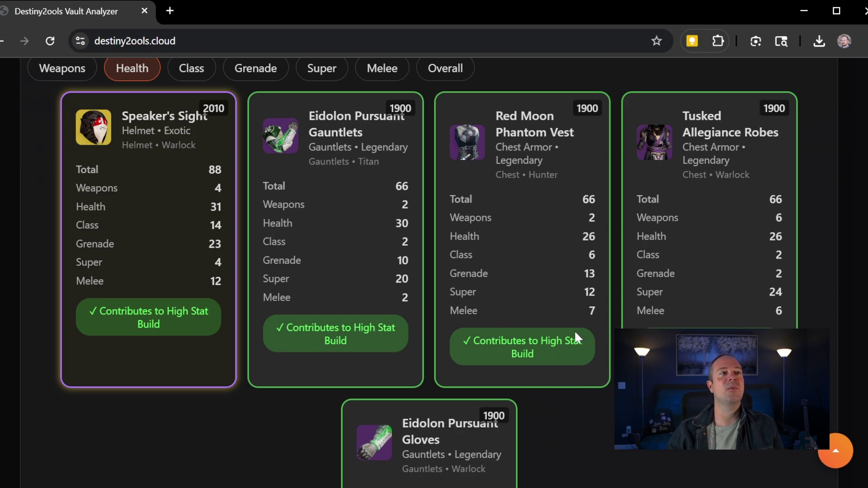
{"action": "scroll", "coordinate": [217, 238], "scroll_direction": "down", "scroll_amount": 8}
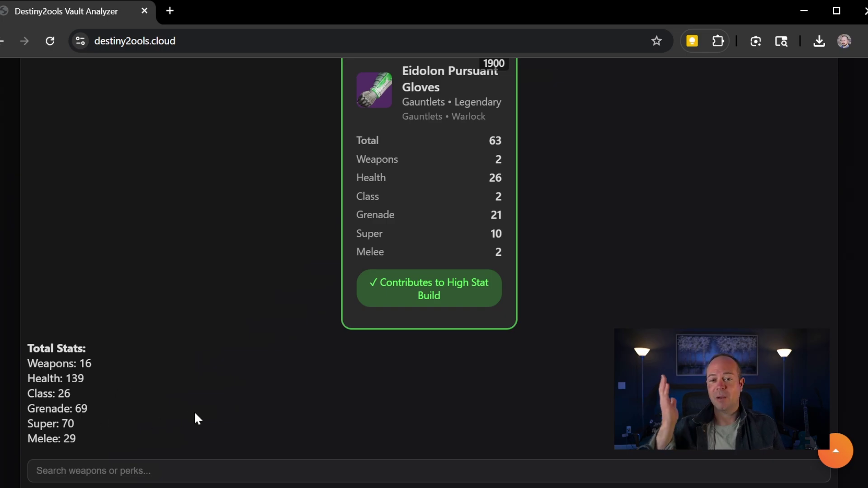
{"action": "scroll", "coordinate": [286, 253], "scroll_direction": "up", "scroll_amount": 9}
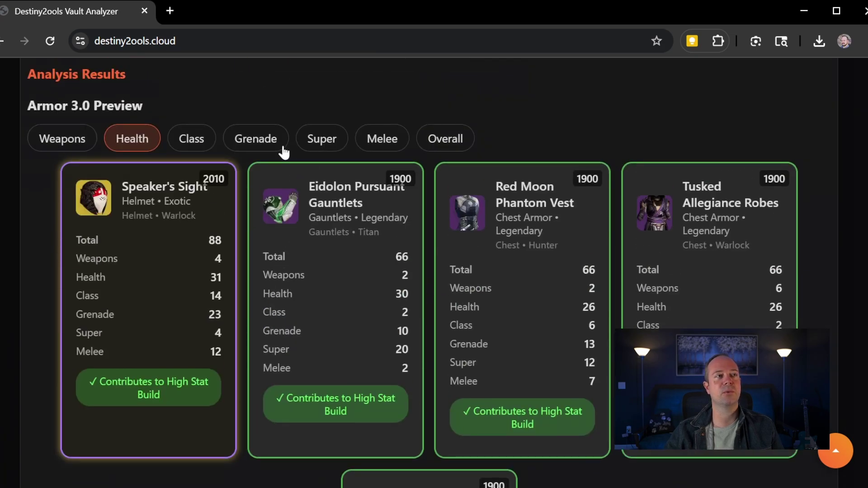
Step: Rank the Armor 3.0 Preview by Grenade and check its Total Stats
{"action": "left_click", "coordinate": [268, 145]}
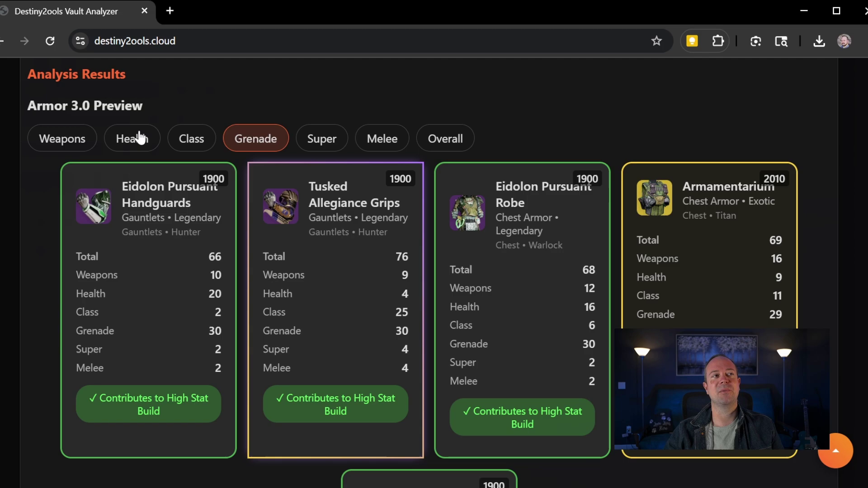
{"action": "scroll", "coordinate": [153, 186], "scroll_direction": "down", "scroll_amount": 2}
{"action": "scroll", "coordinate": [153, 187], "scroll_direction": "down", "scroll_amount": 7}
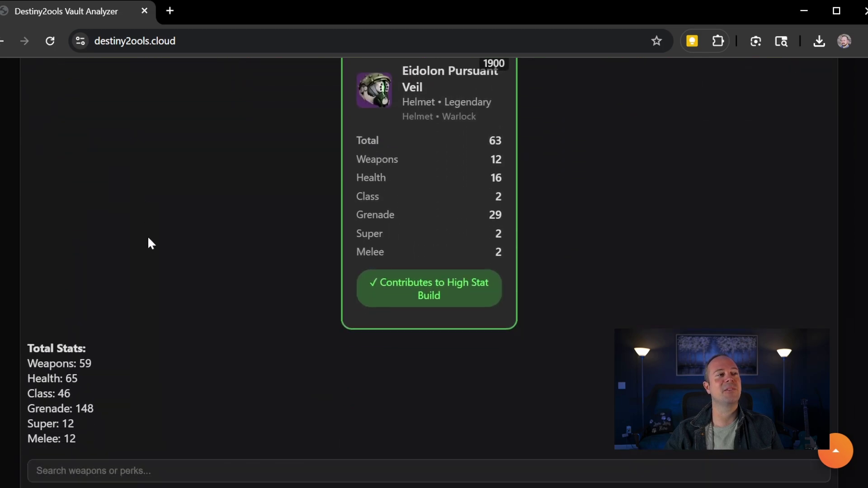
{"action": "scroll", "coordinate": [140, 265], "scroll_direction": "up", "scroll_amount": 10}
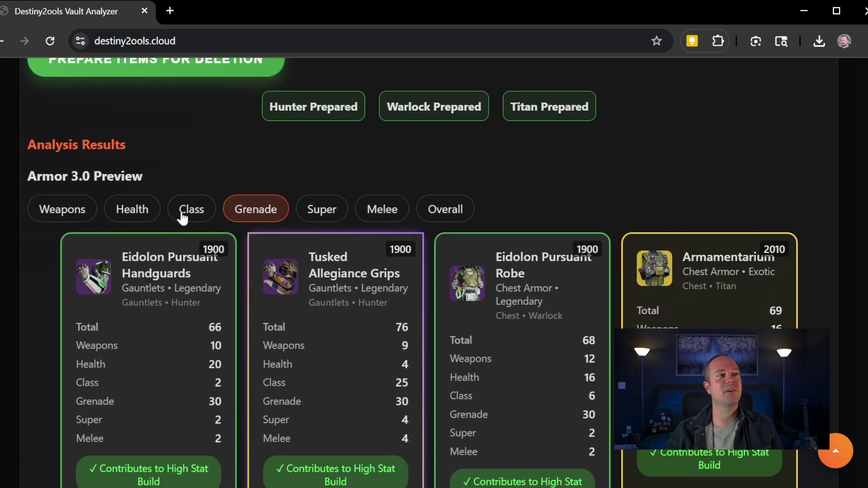
Step: Rank the armor by Class, topped by Eidolon Pursuant Robe with Class 30 and 77 total
{"action": "left_click", "coordinate": [189, 210]}
{"action": "scroll", "coordinate": [206, 251], "scroll_direction": "down", "scroll_amount": 5}
{"action": "scroll", "coordinate": [392, 199], "scroll_direction": "up", "scroll_amount": 2}
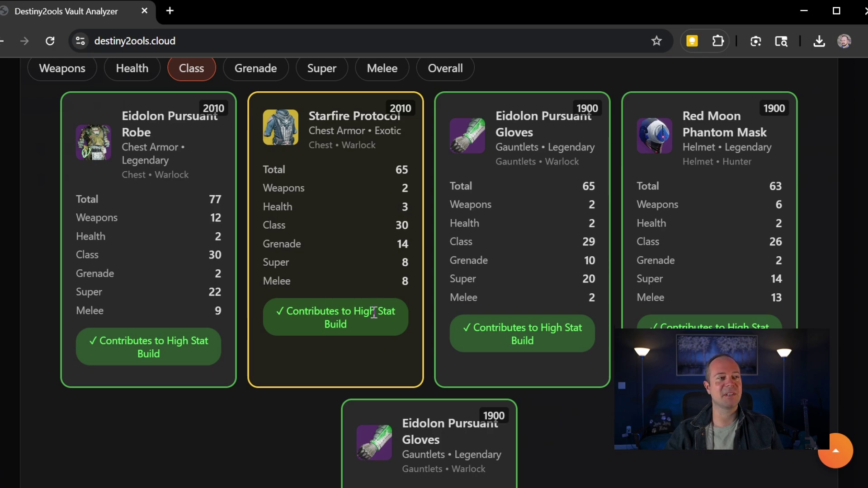
{"action": "scroll", "coordinate": [369, 330], "scroll_direction": "down", "scroll_amount": 8}
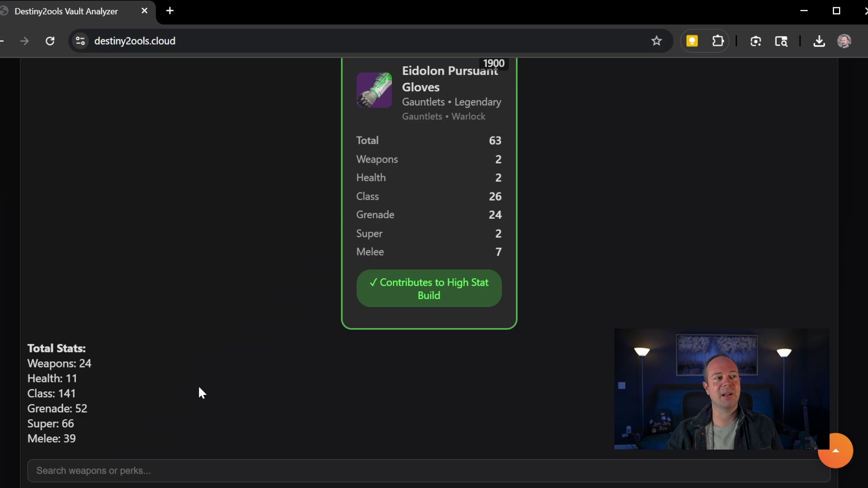
{"action": "scroll", "coordinate": [211, 379], "scroll_direction": "up", "scroll_amount": 10}
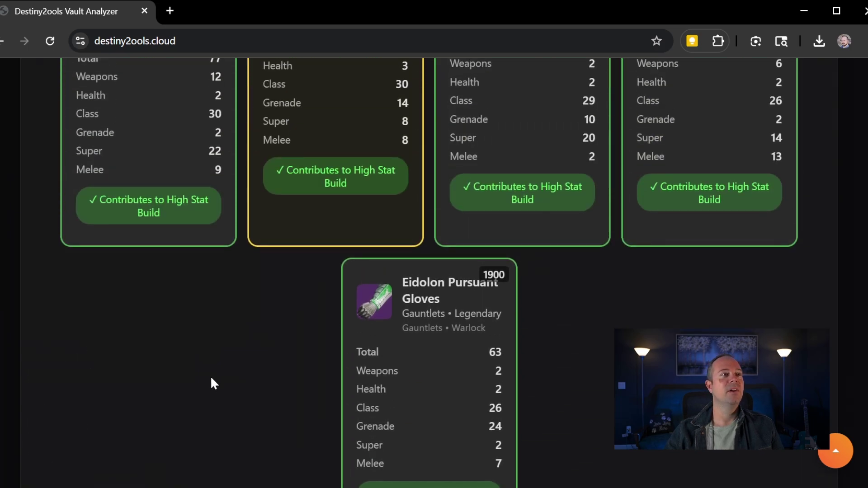
{"action": "scroll", "coordinate": [207, 375], "scroll_direction": "up", "scroll_amount": 2}
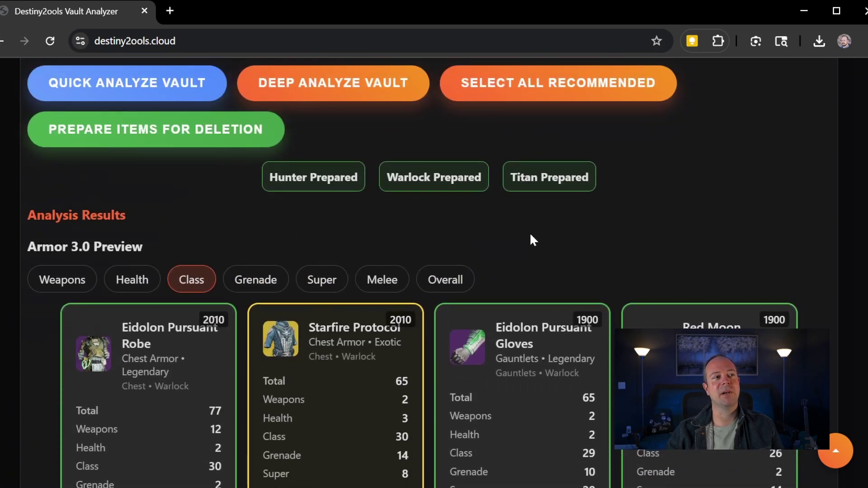
{"action": "scroll", "coordinate": [524, 234], "scroll_direction": "down", "scroll_amount": 2}
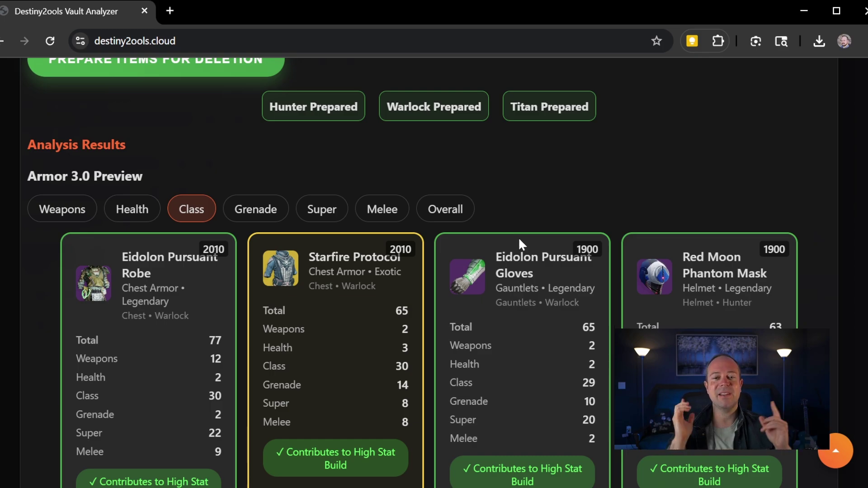
Step: Browse the hand cannon roll cards, ending on Annual Skate (1900) with Slideshot and Dragonfly
{"action": "scroll", "coordinate": [577, 395], "scroll_direction": "down", "scroll_amount": 15}
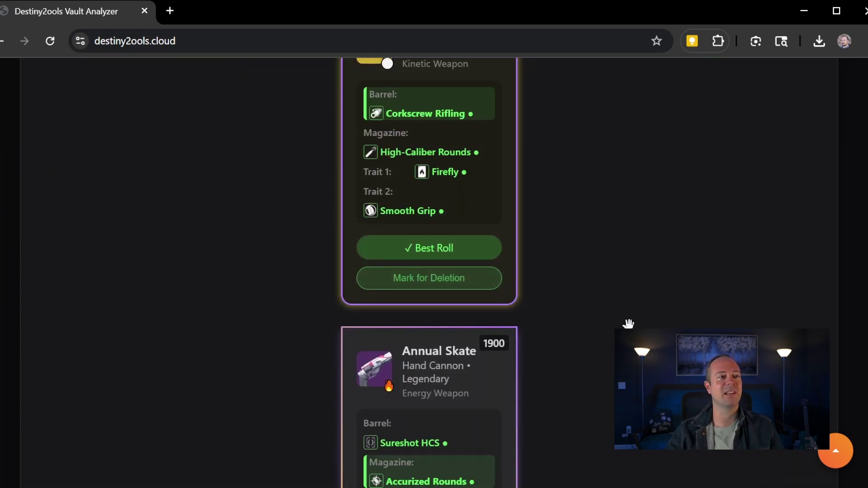
{"action": "scroll", "coordinate": [633, 321], "scroll_direction": "down", "scroll_amount": 20}
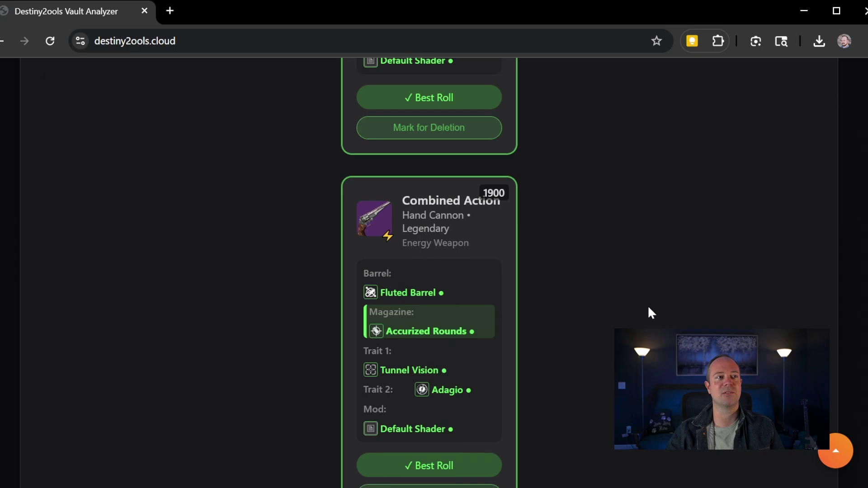
{"action": "scroll", "coordinate": [651, 312], "scroll_direction": "down", "scroll_amount": 14}
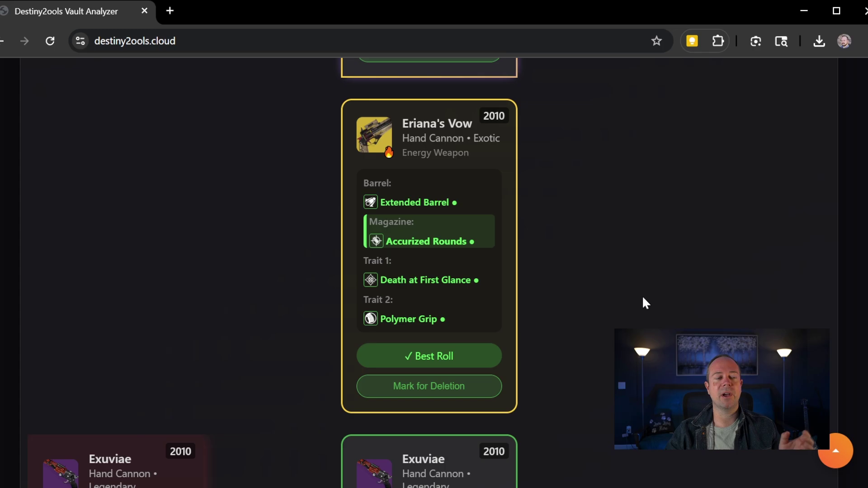
{"action": "scroll", "coordinate": [643, 298], "scroll_direction": "down", "scroll_amount": 5}
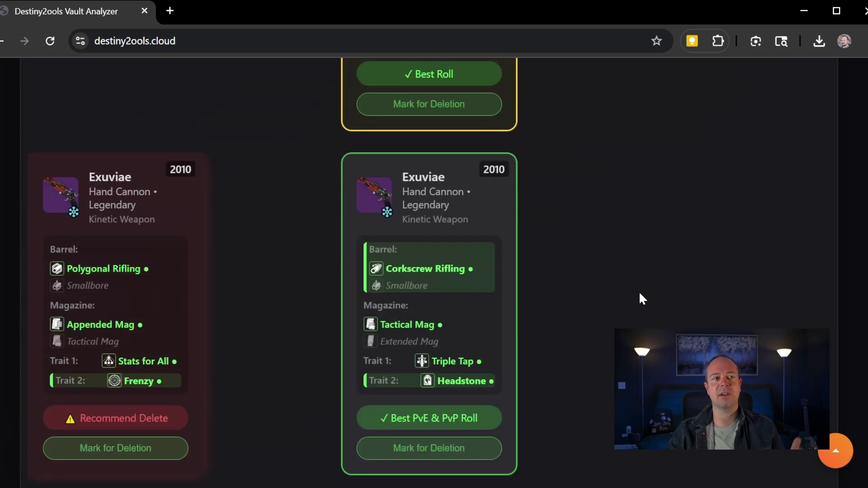
{"action": "scroll", "coordinate": [638, 298], "scroll_direction": "down", "scroll_amount": 3}
{"action": "scroll", "coordinate": [633, 308], "scroll_direction": "down", "scroll_amount": 4}
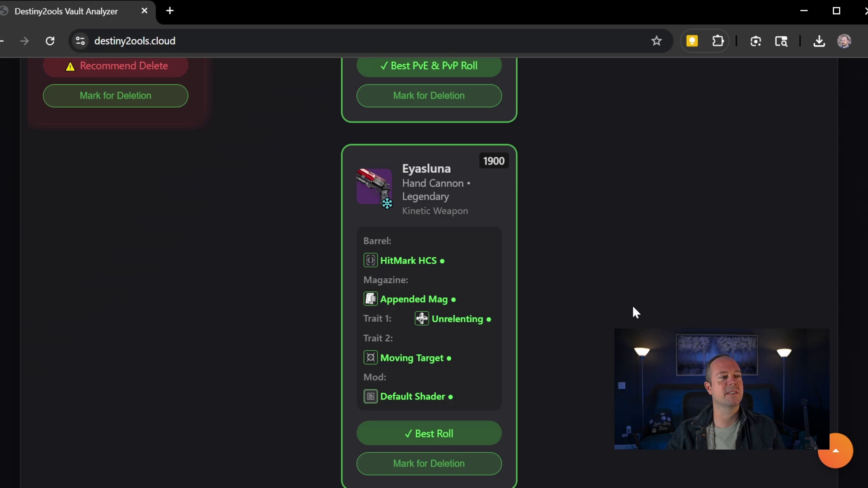
{"action": "scroll", "coordinate": [633, 307], "scroll_direction": "down", "scroll_amount": 3}
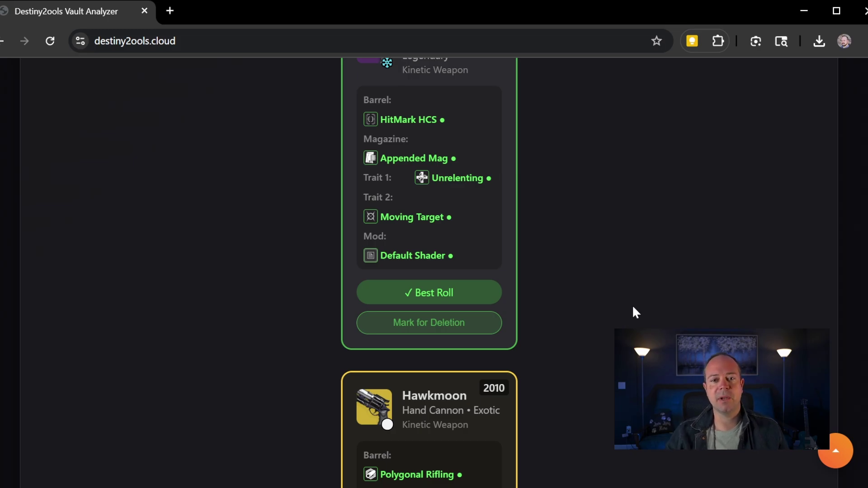
{"action": "scroll", "coordinate": [632, 305], "scroll_direction": "up", "scroll_amount": 6}
{"action": "scroll", "coordinate": [632, 305], "scroll_direction": "up", "scroll_amount": 20}
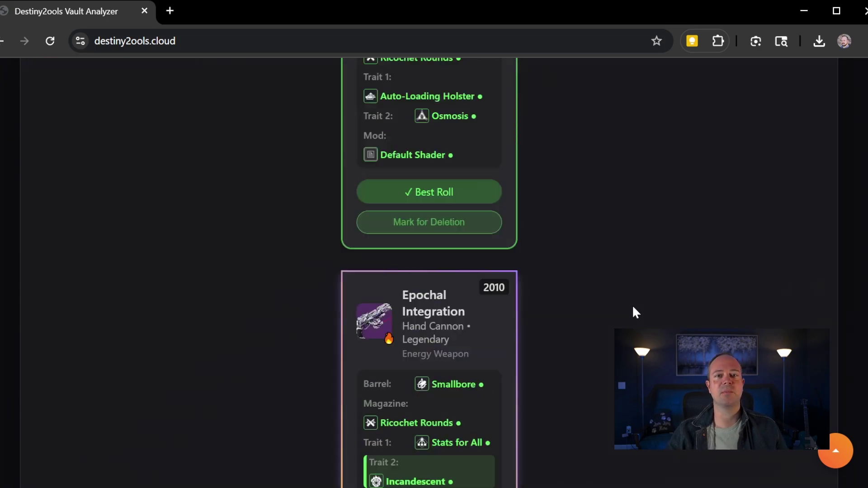
{"action": "scroll", "coordinate": [632, 304], "scroll_direction": "up", "scroll_amount": 12}
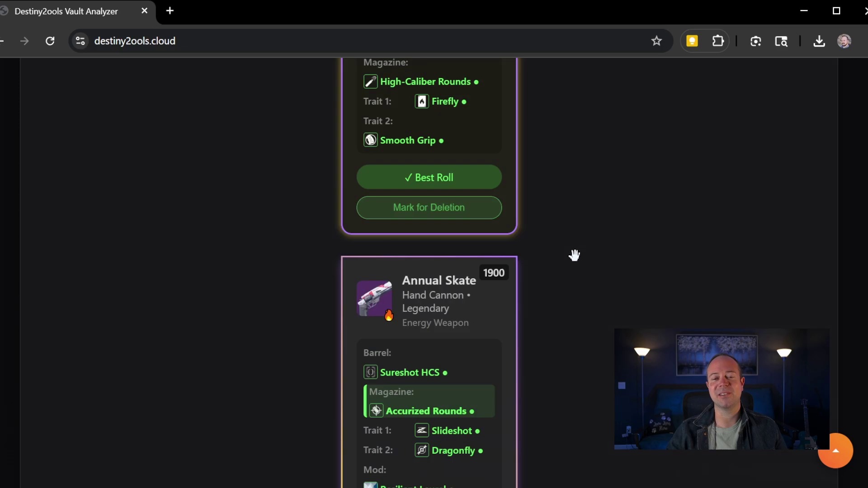